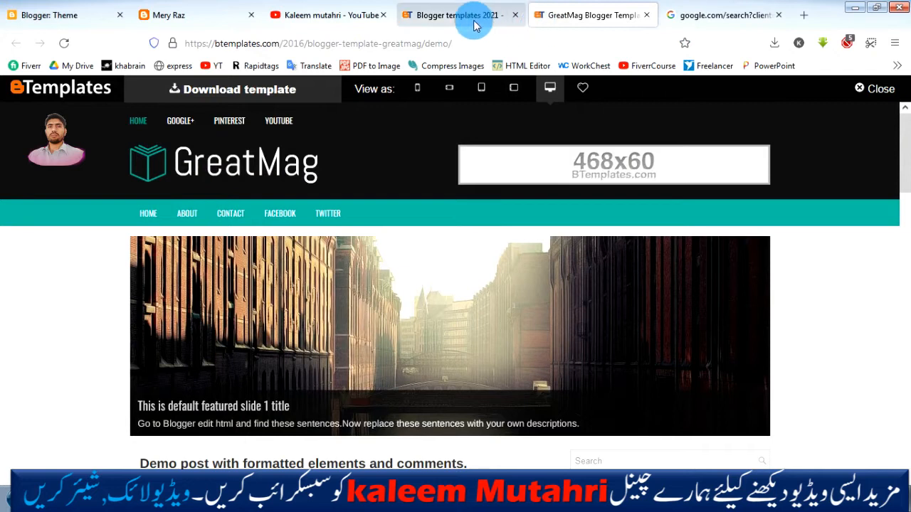
# Step: Check the GreatMag entry in the template gallery, and open the extracted GreatMag folder in Downloads\pictures in Windows Explorer
pyautogui.click(475, 17)
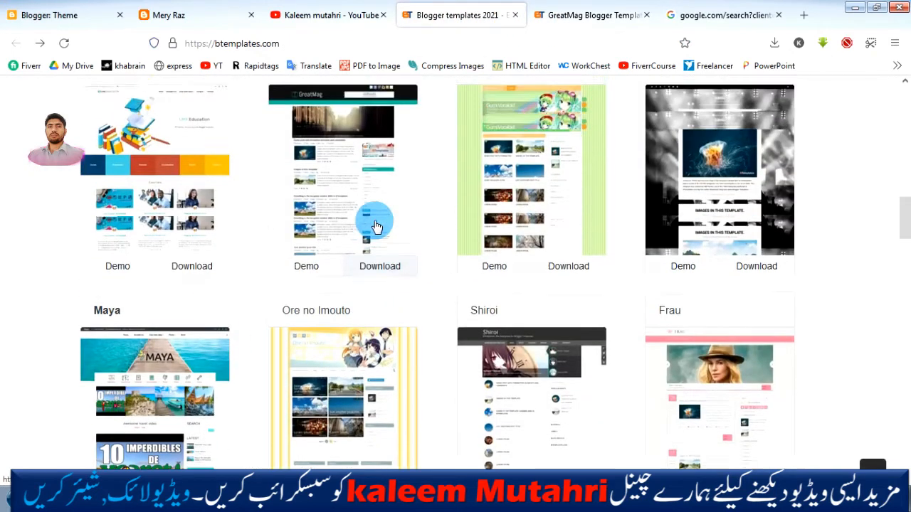
pyautogui.scroll(2, 341, 321)
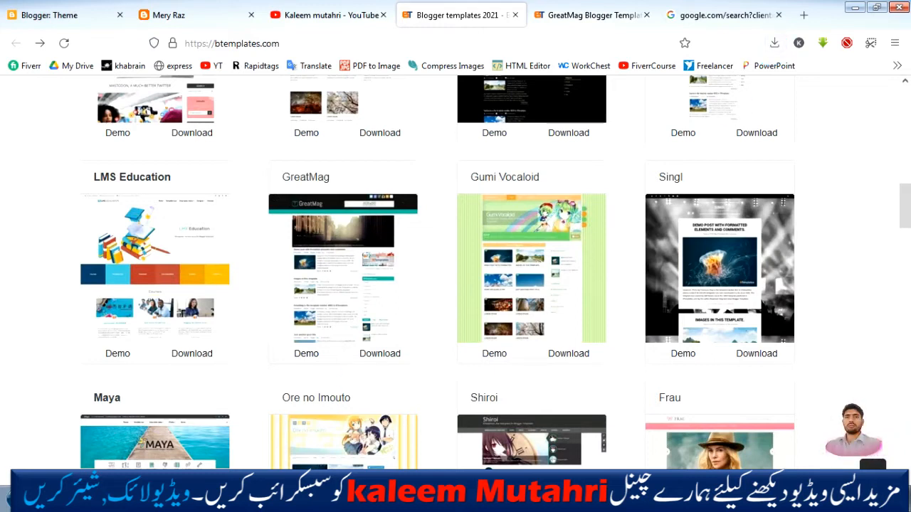
pyautogui.click(102, 498)
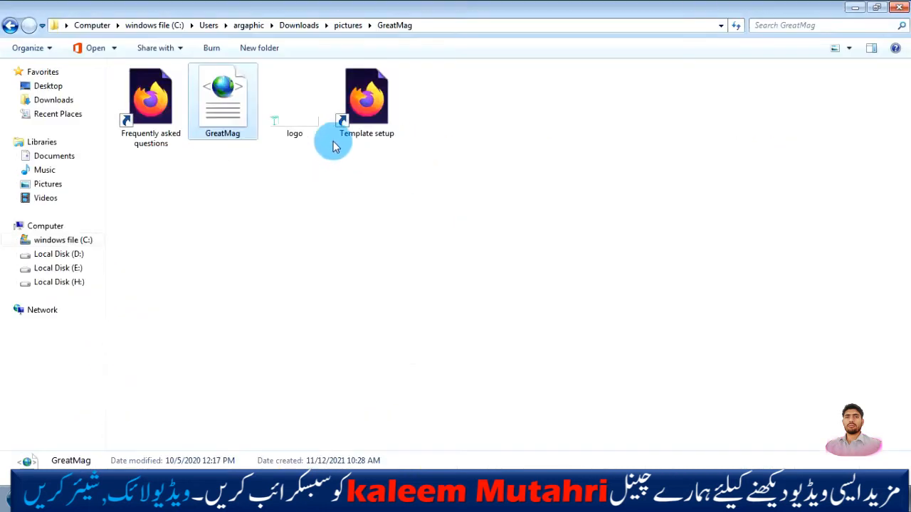
pyautogui.click(10, 26)
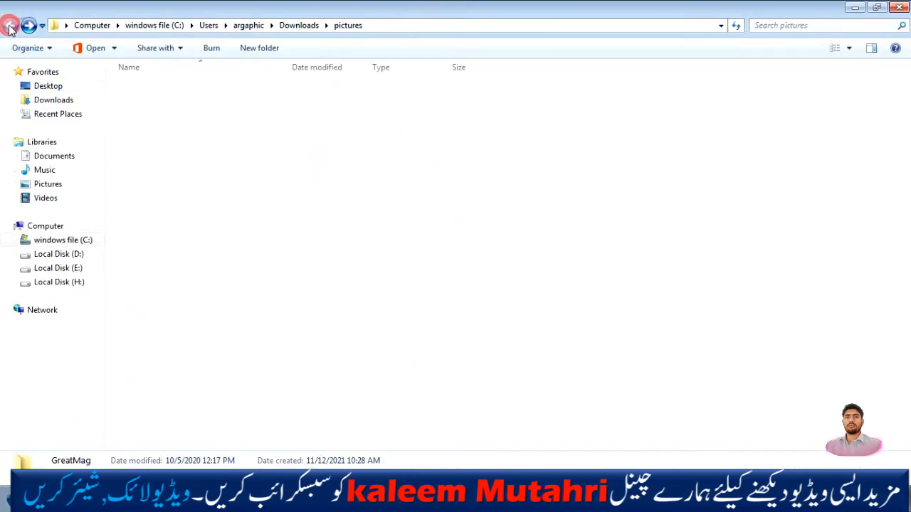
pyautogui.click(176, 159)
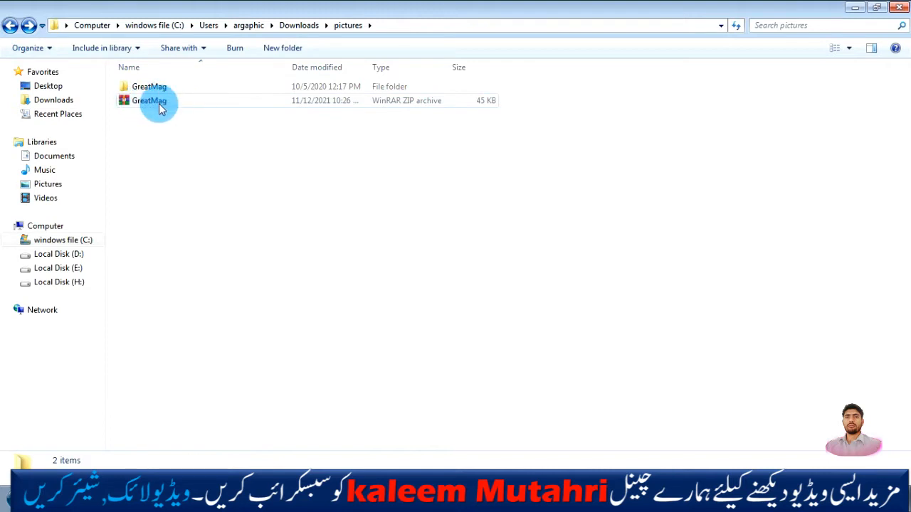
pyautogui.rightClick(144, 106)
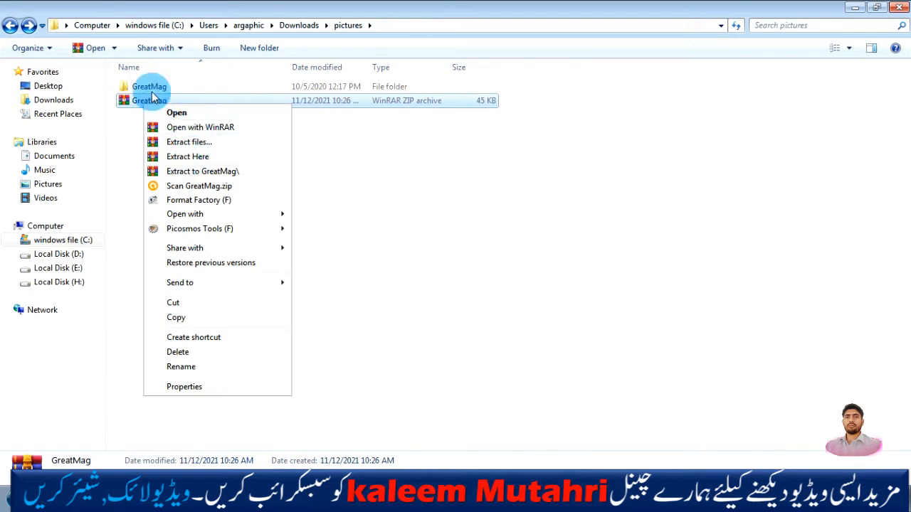
pyautogui.click(150, 87)
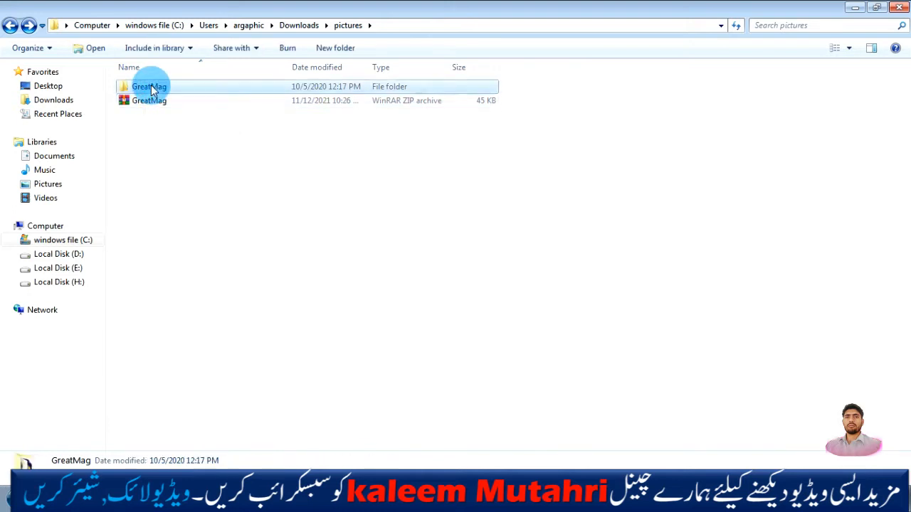
pyautogui.doubleClick(151, 87)
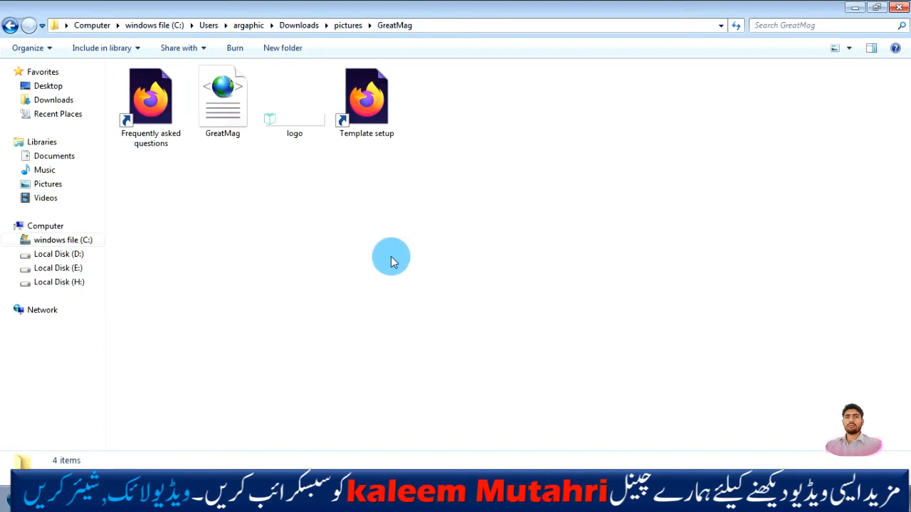
# Step: Open the GreatMag XML template file in Notepad
pyautogui.click(229, 142)
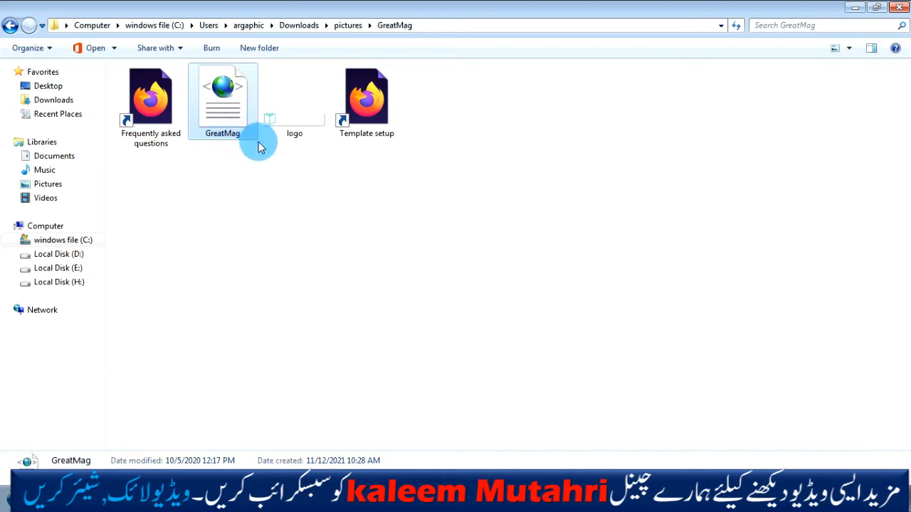
pyautogui.rightClick(239, 120)
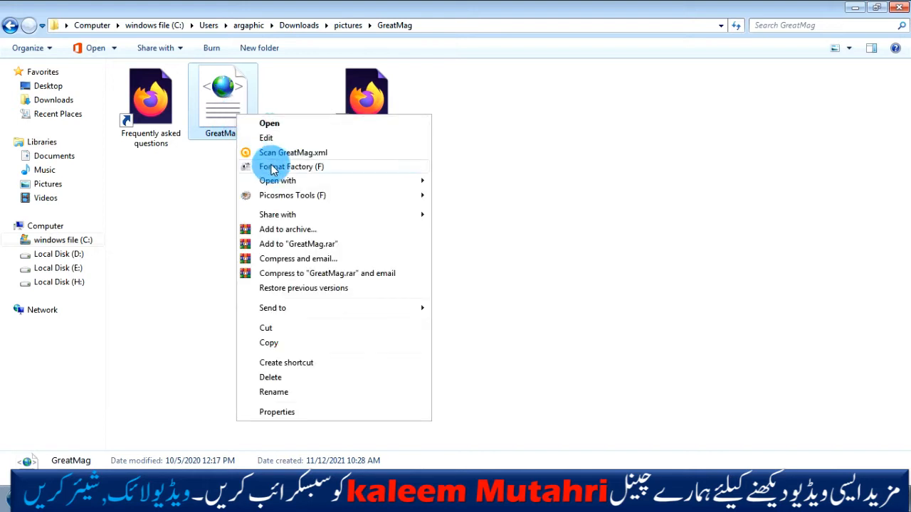
pyautogui.moveTo(272, 186)
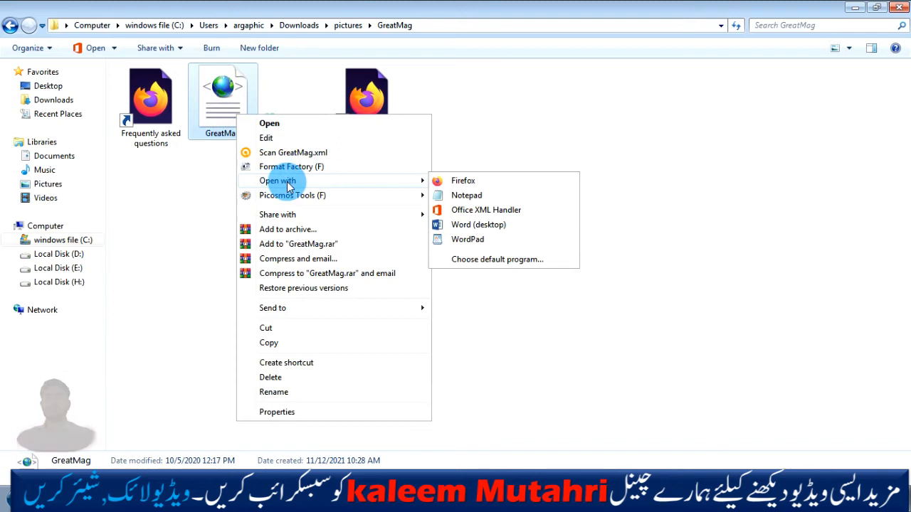
pyautogui.click(477, 202)
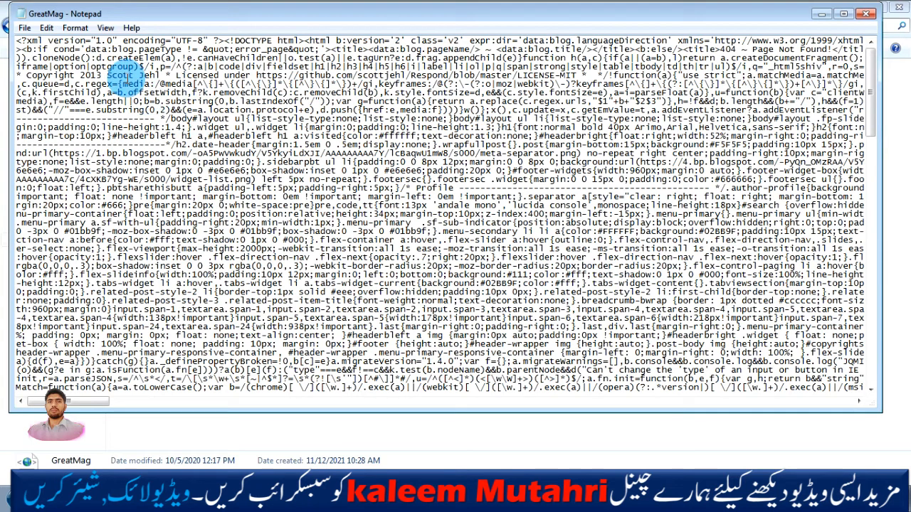
# Step: Copy the entire GreatMag template code and minimize the Notepad window
pyautogui.click(24, 28)
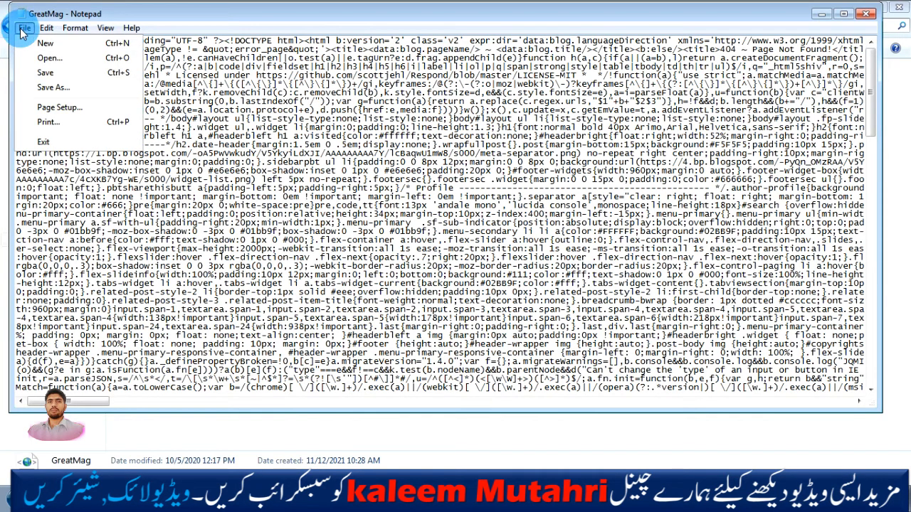
pyautogui.click(22, 30)
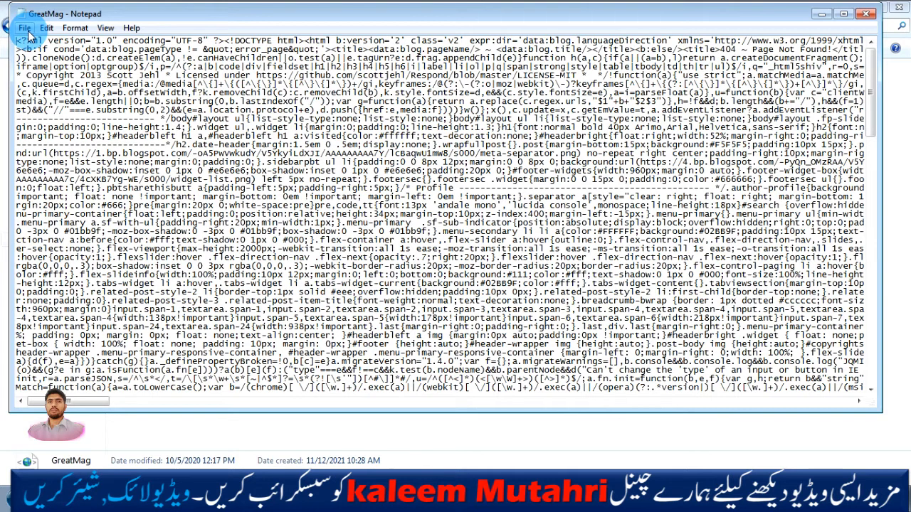
pyautogui.hotkey('ctrl', 'a')
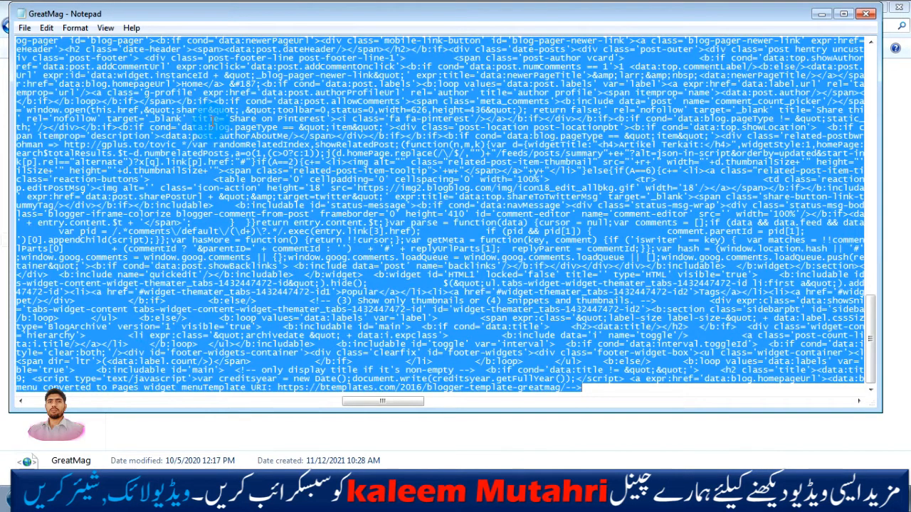
pyautogui.rightClick(211, 125)
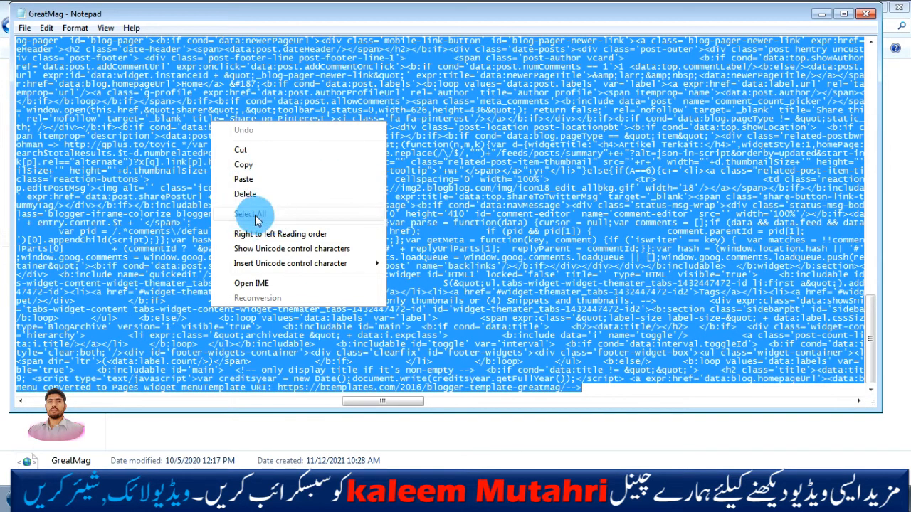
pyautogui.click(244, 166)
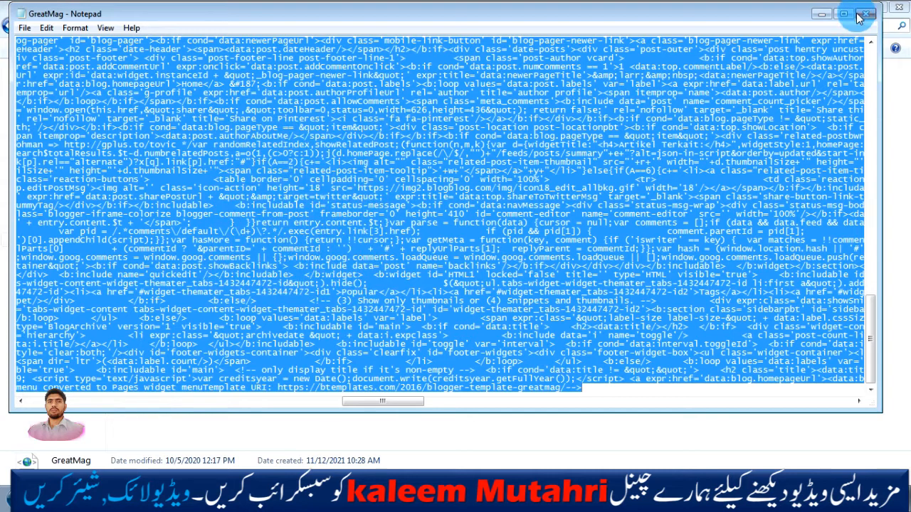
pyautogui.click(822, 14)
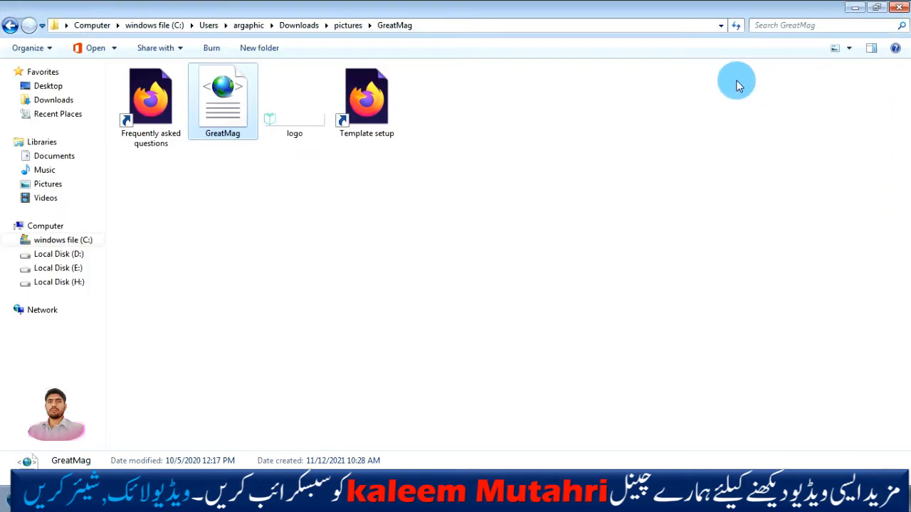
# Step: Switch back to Blogger in the browser and open the blog's Theme page
pyautogui.click(188, 498)
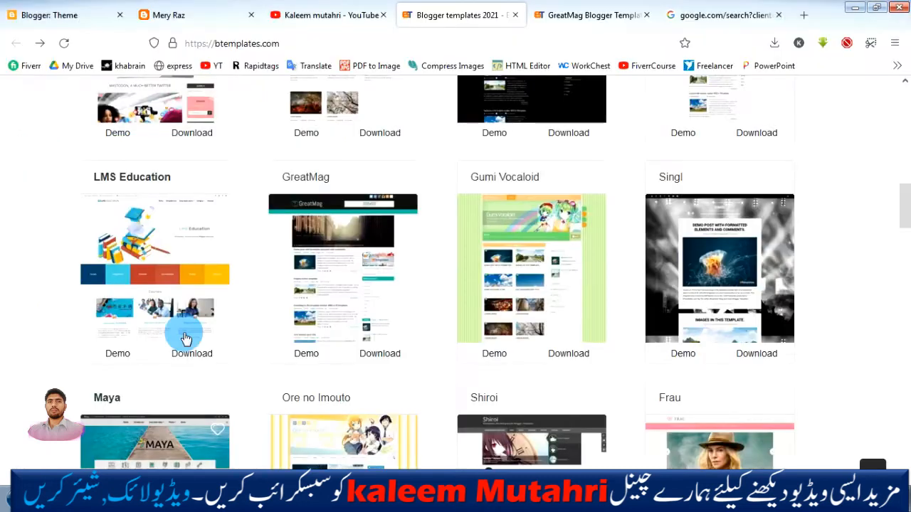
pyautogui.click(68, 15)
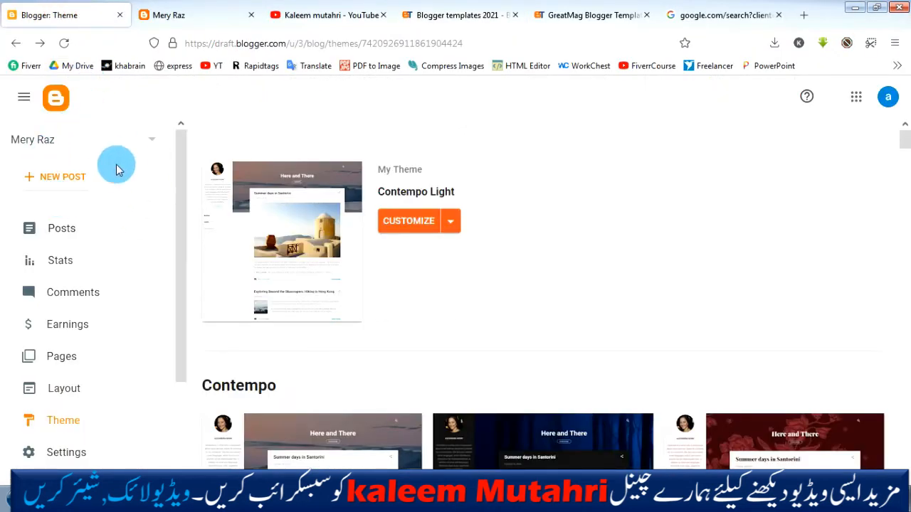
pyautogui.click(72, 229)
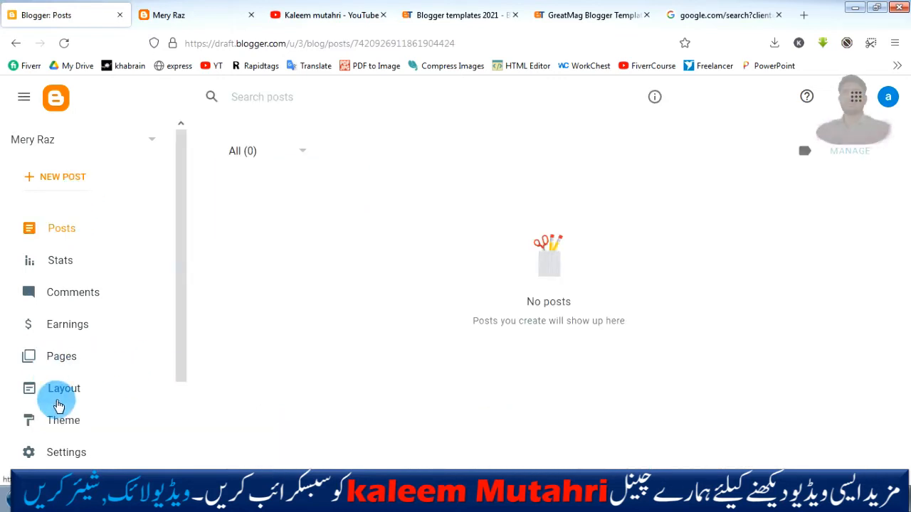
pyautogui.scroll(-1, 76, 427)
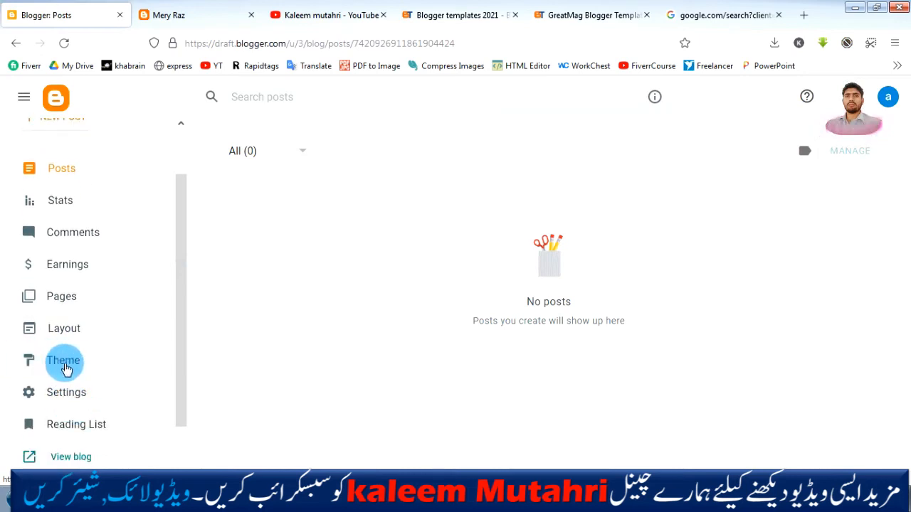
pyautogui.click(64, 365)
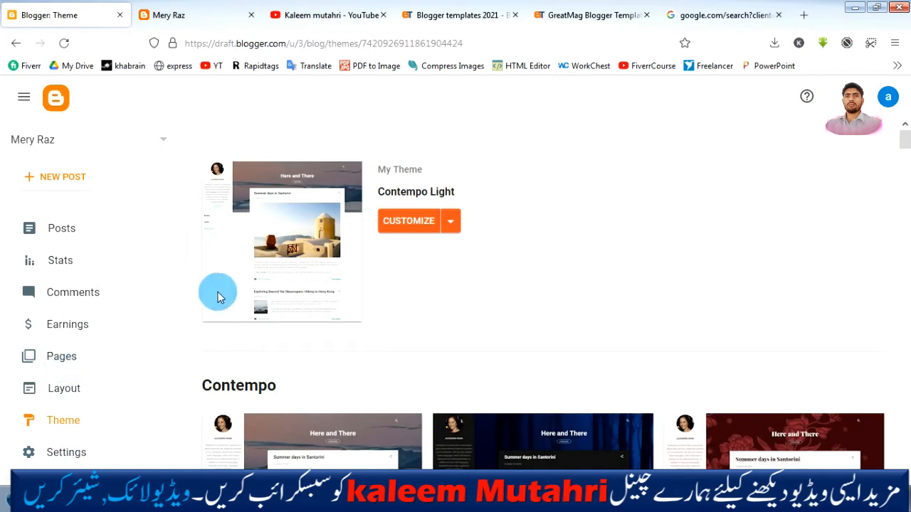
# Step: Examine the built-in theme collections, including Contempo, Soho and Emporio, and return to the current theme
pyautogui.scroll(-10, 426, 327)
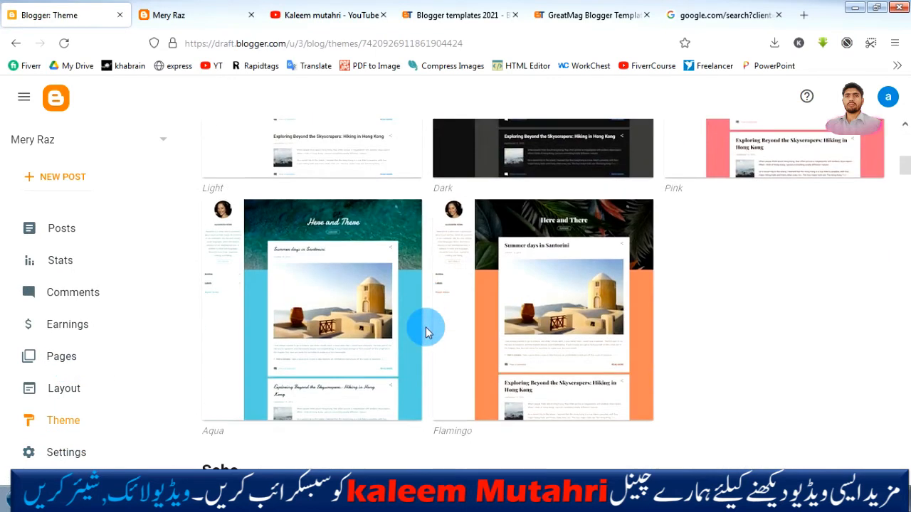
pyautogui.scroll(10, 425, 327)
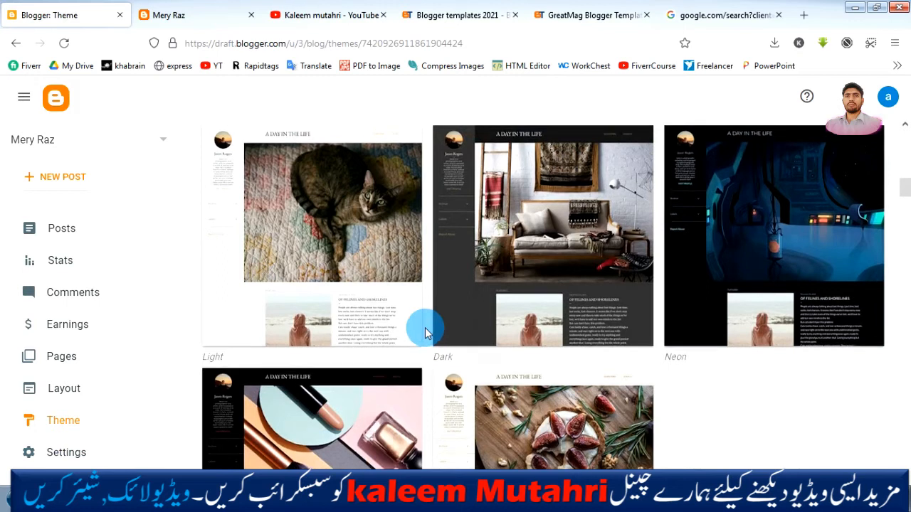
pyautogui.scroll(-3, 425, 327)
pyautogui.scroll(-1, 424, 328)
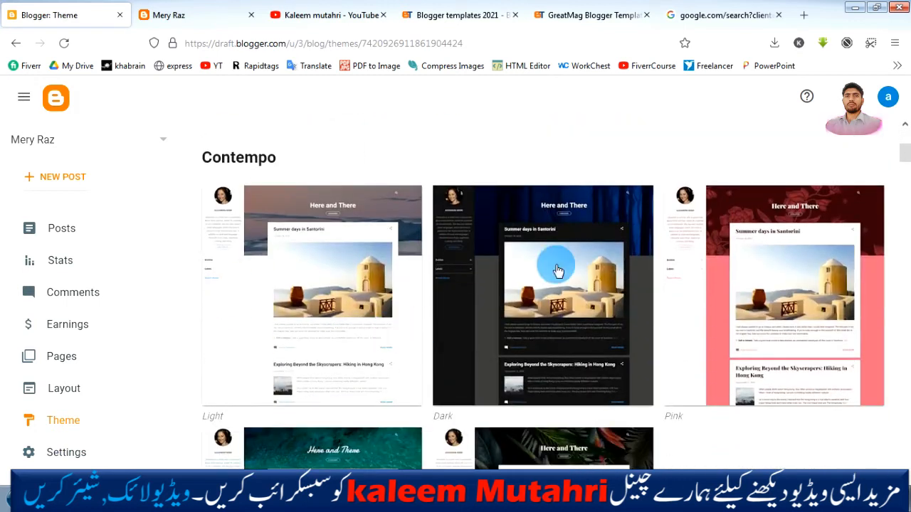
pyautogui.scroll(-3, 301, 301)
pyautogui.scroll(-8, 301, 304)
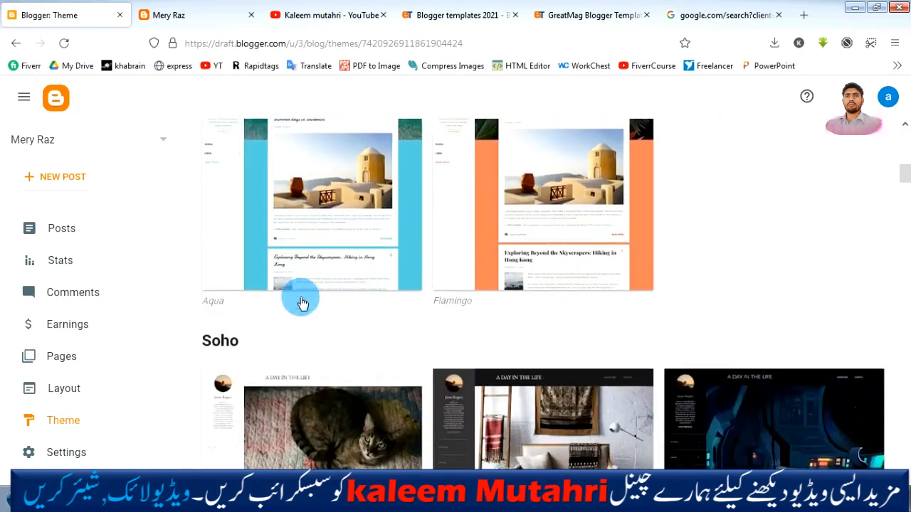
pyautogui.scroll(12, 453, 367)
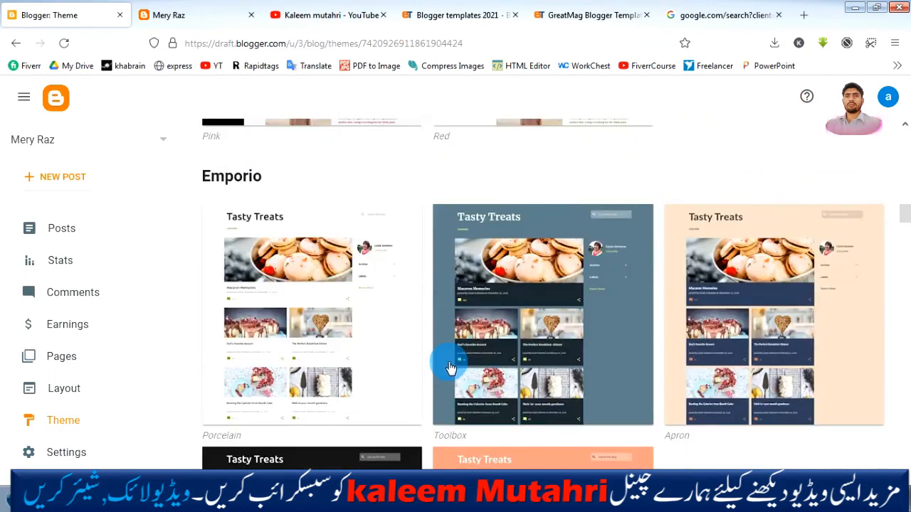
pyautogui.scroll(1, 449, 367)
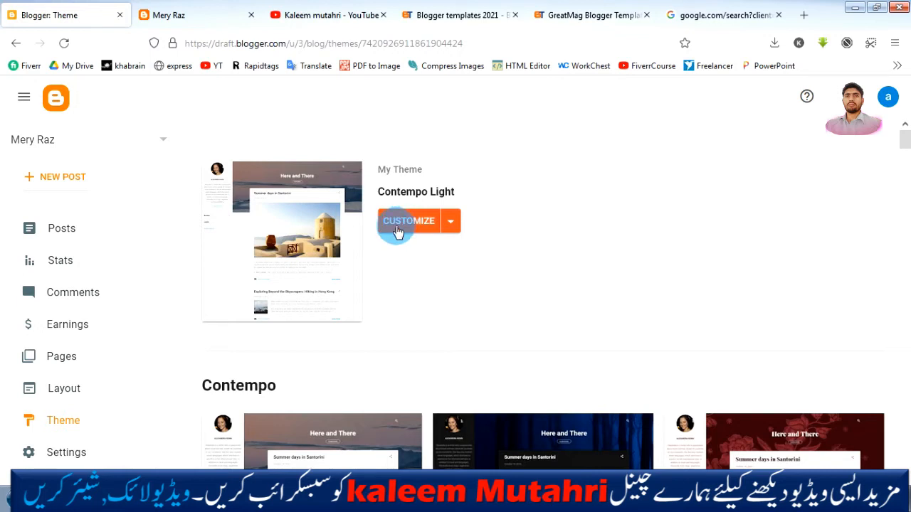
pyautogui.click(452, 226)
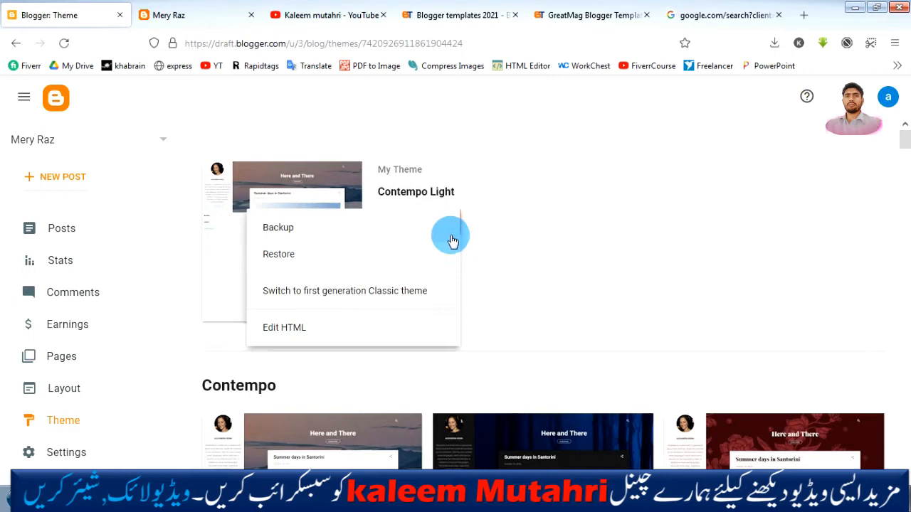
pyautogui.click(496, 223)
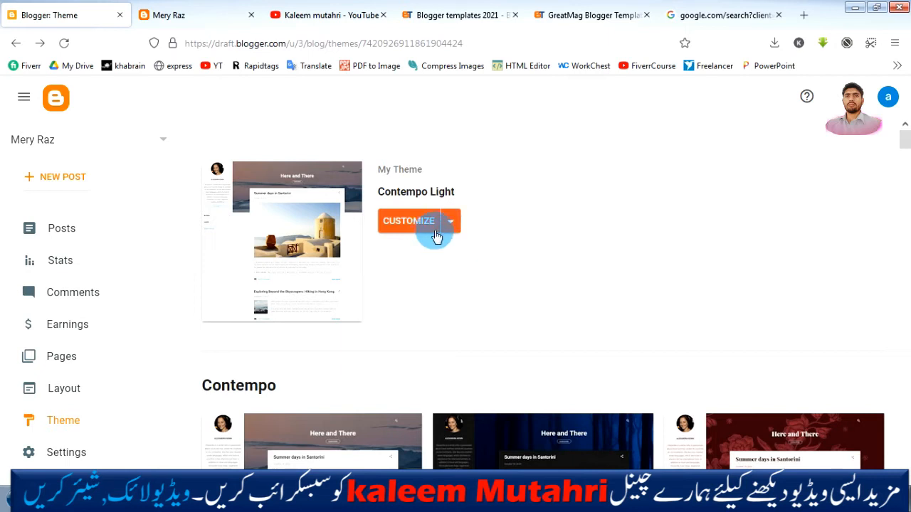
pyautogui.click(451, 224)
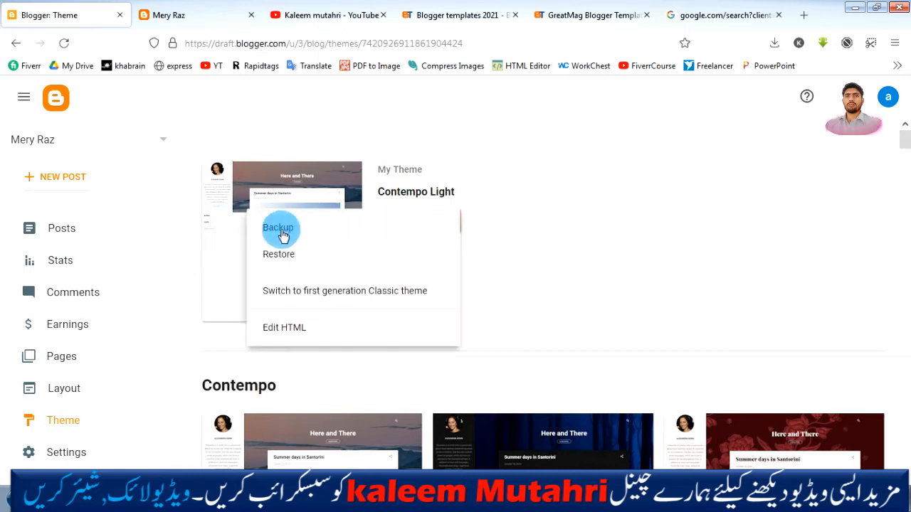
pyautogui.click(304, 266)
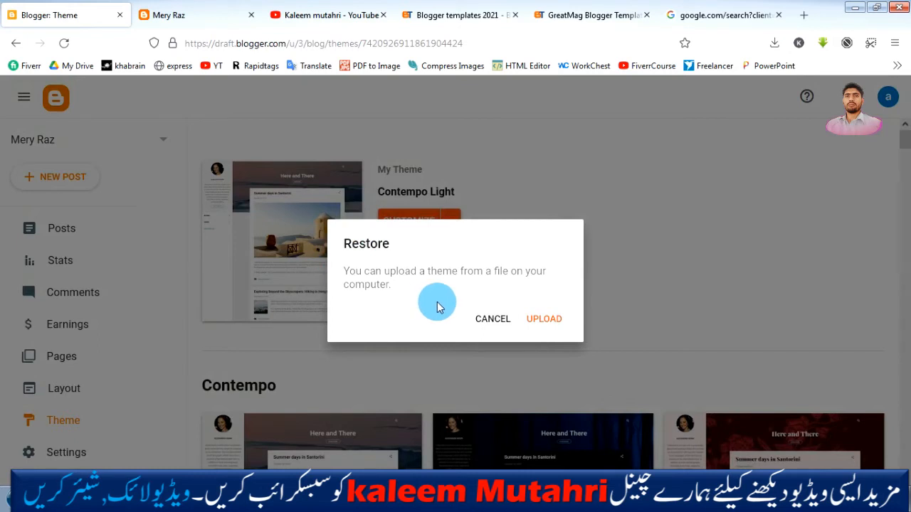
pyautogui.click(552, 322)
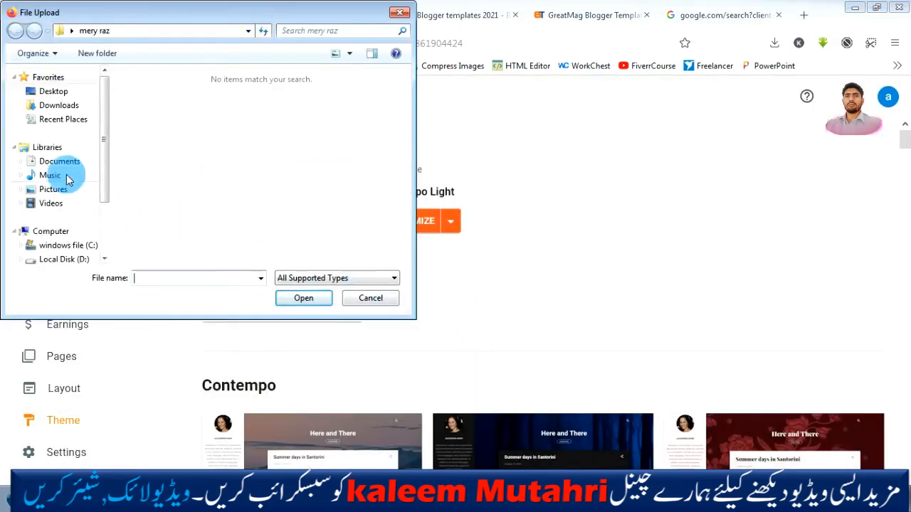
pyautogui.click(73, 107)
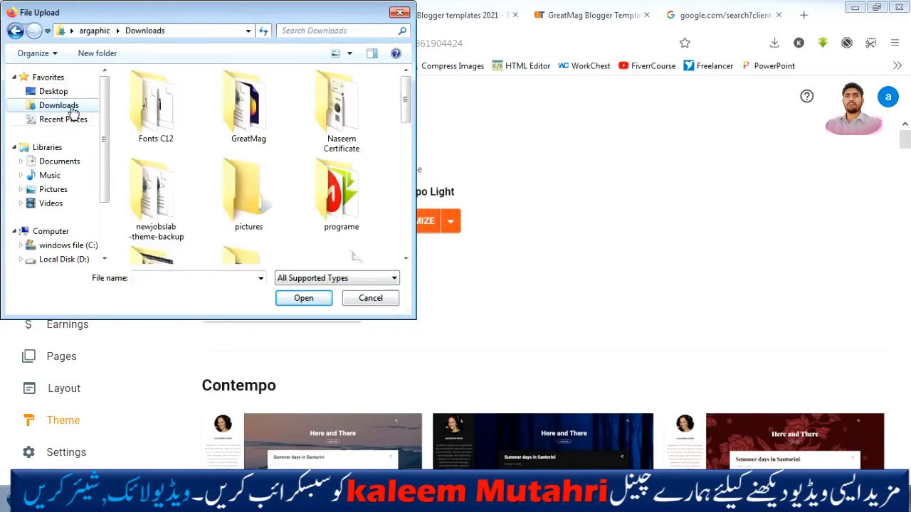
pyautogui.doubleClick(238, 117)
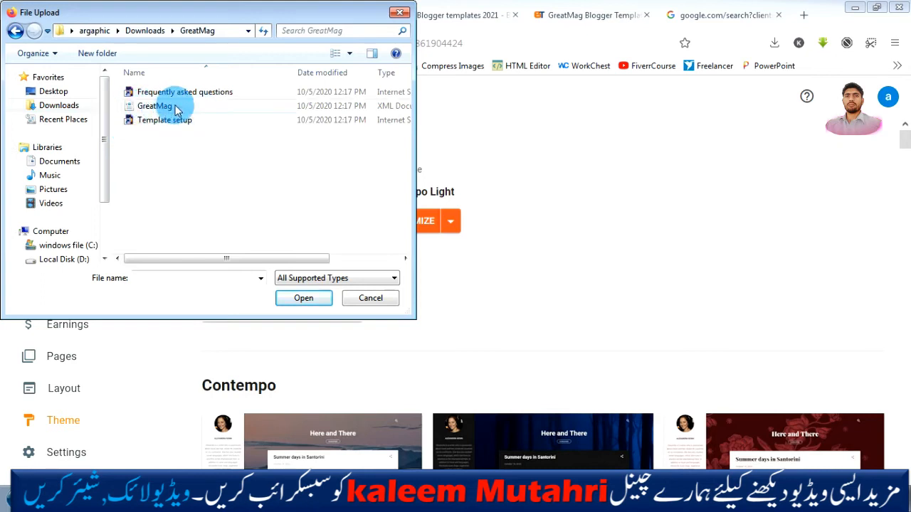
pyautogui.click(163, 109)
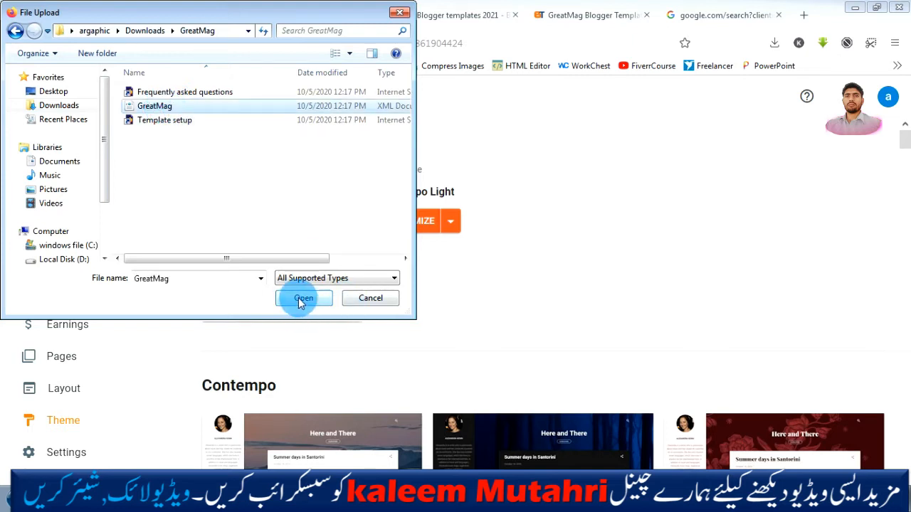
pyautogui.click(368, 297)
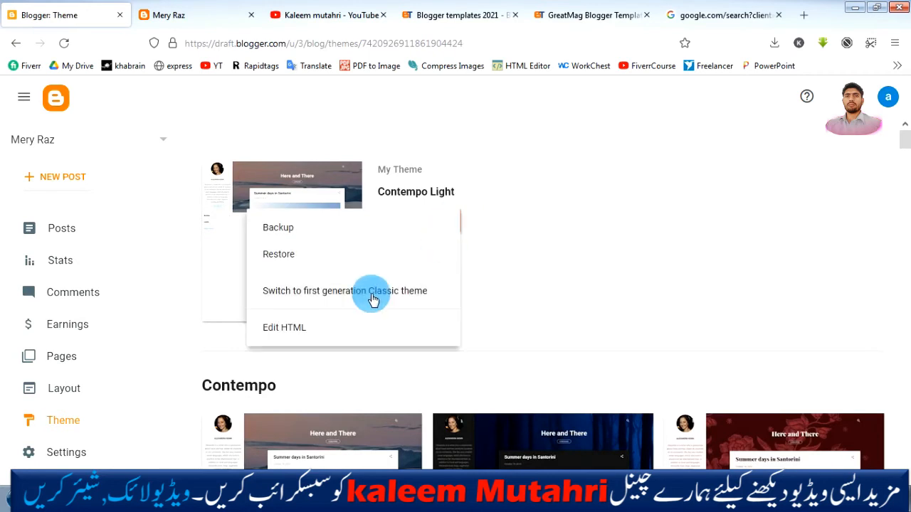
# Step: Open the current theme's HTML for editing and replace all of its code with the copied GreatMag template code
pyautogui.click(284, 331)
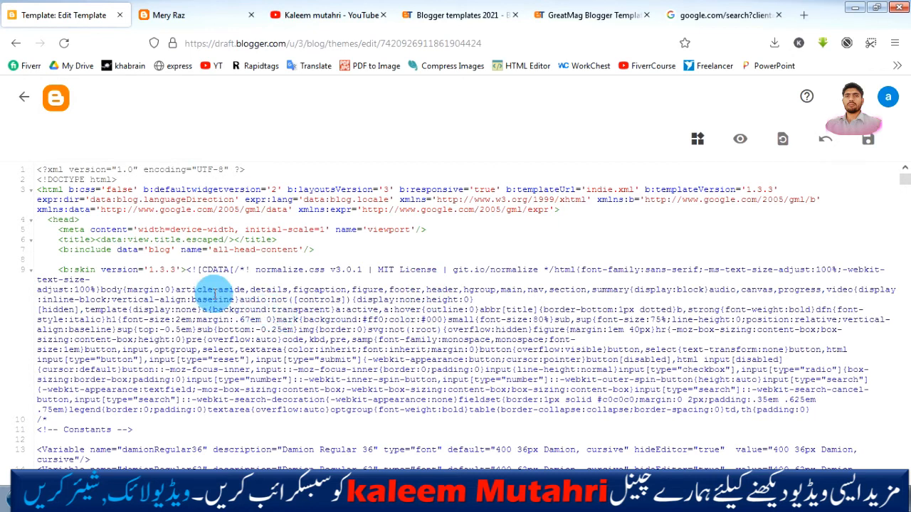
pyautogui.rightClick(186, 240)
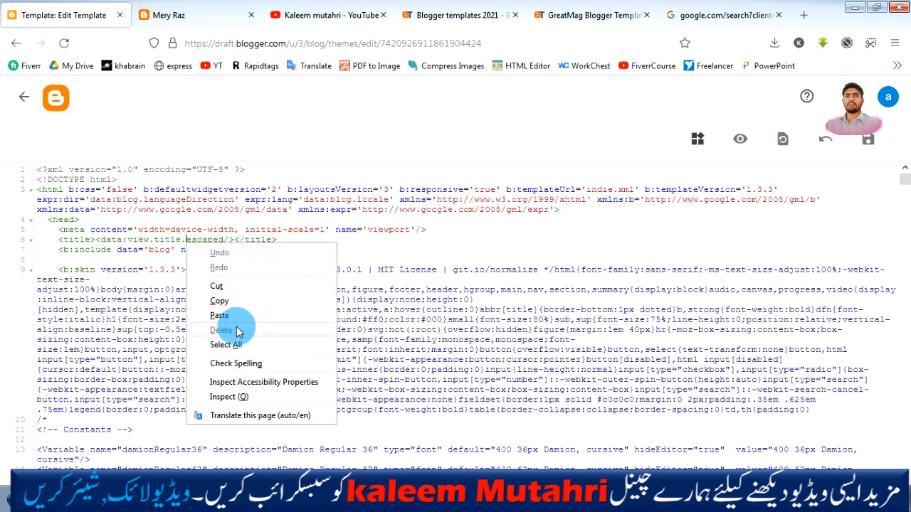
pyautogui.click(226, 344)
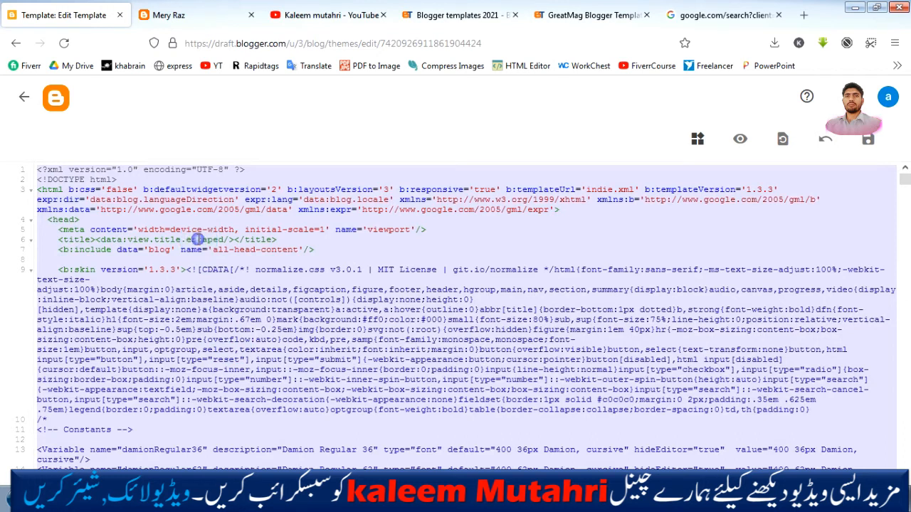
pyautogui.rightClick(199, 241)
pyautogui.click(232, 314)
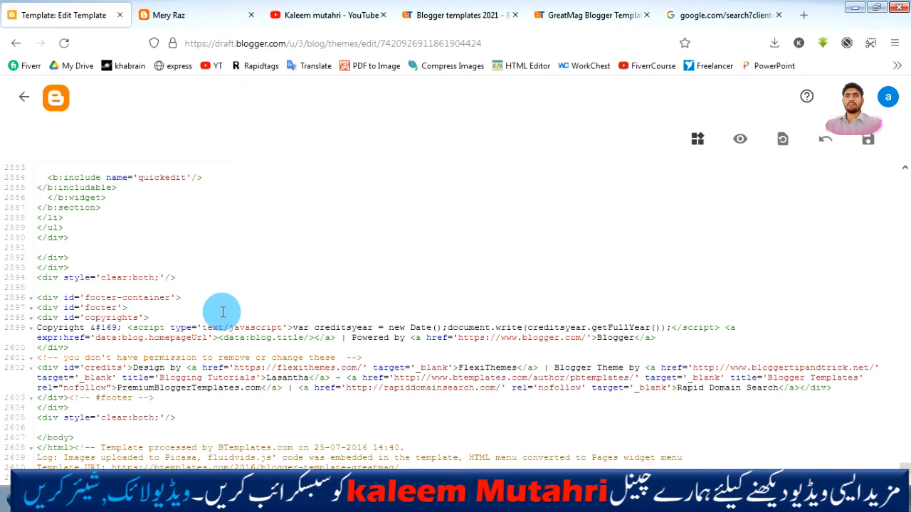
# Step: Save the edited theme code and return to the blog's Theme page
pyautogui.scroll(5, 223, 312)
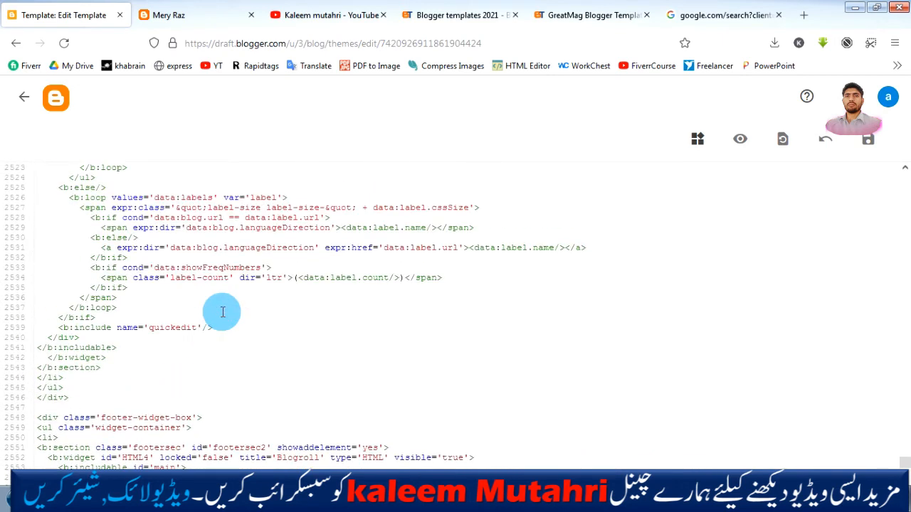
pyautogui.click(870, 147)
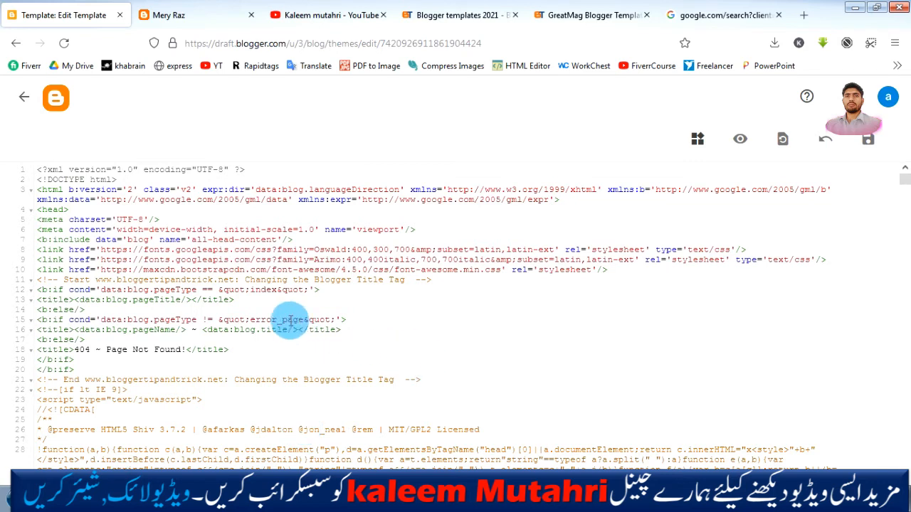
pyautogui.click(23, 98)
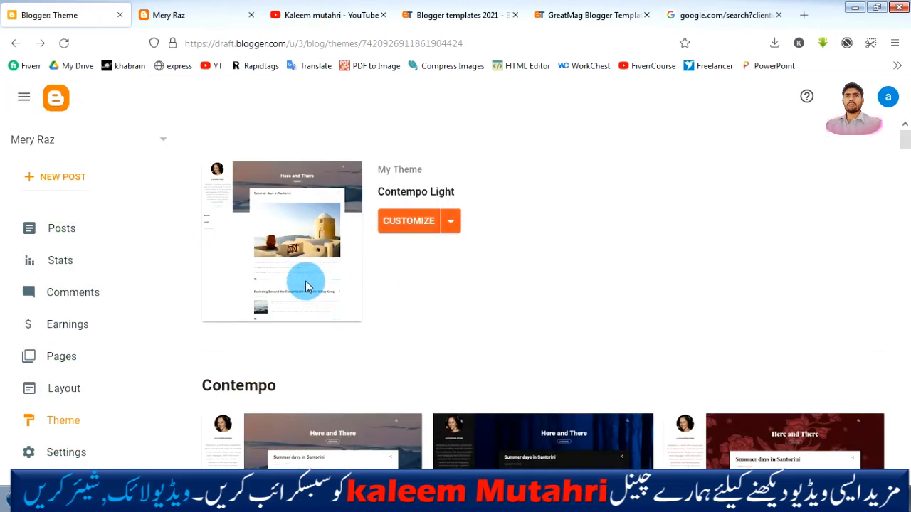
# Step: Reload the live blog in its open browser tab and look over the homepage from header to footer
pyautogui.click(171, 22)
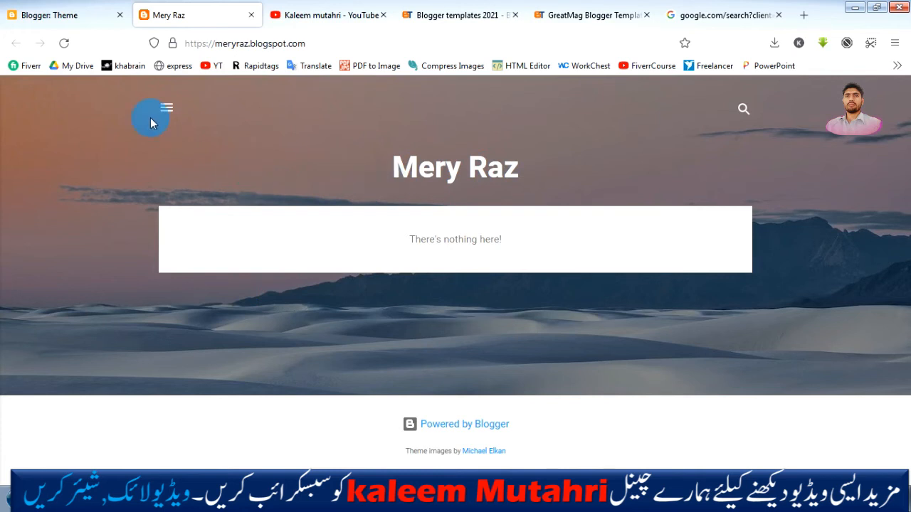
pyautogui.click(65, 44)
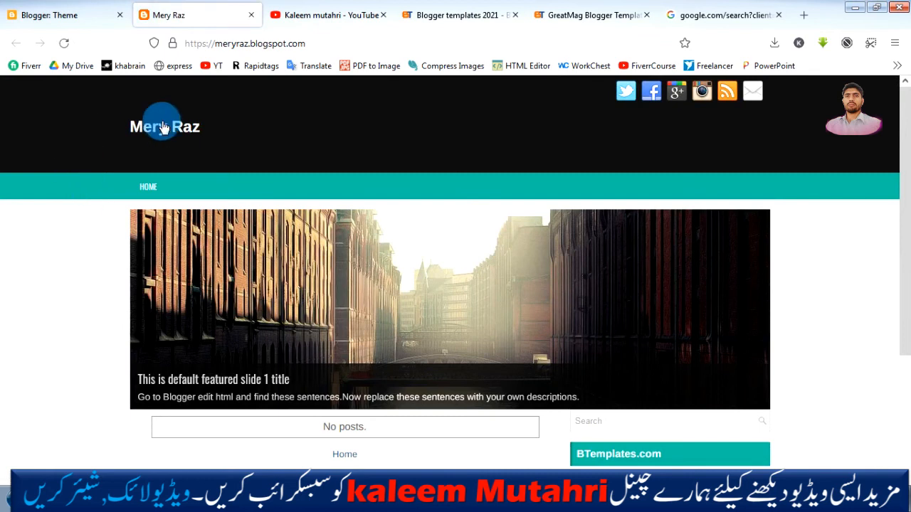
pyautogui.scroll(-2, 302, 262)
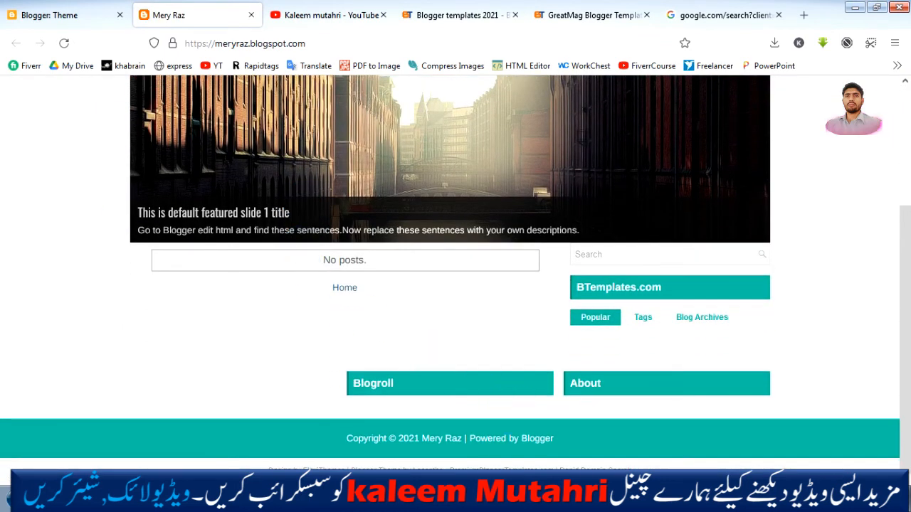
pyautogui.scroll(2, 478, 447)
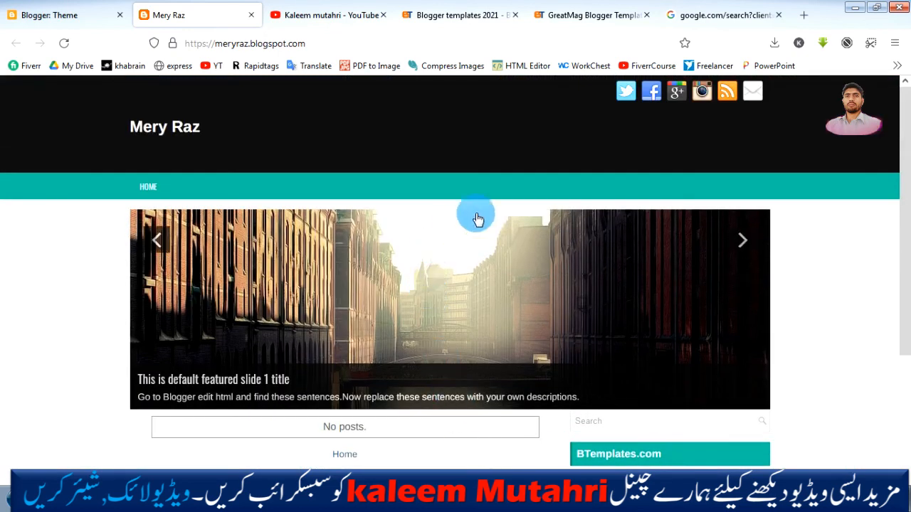